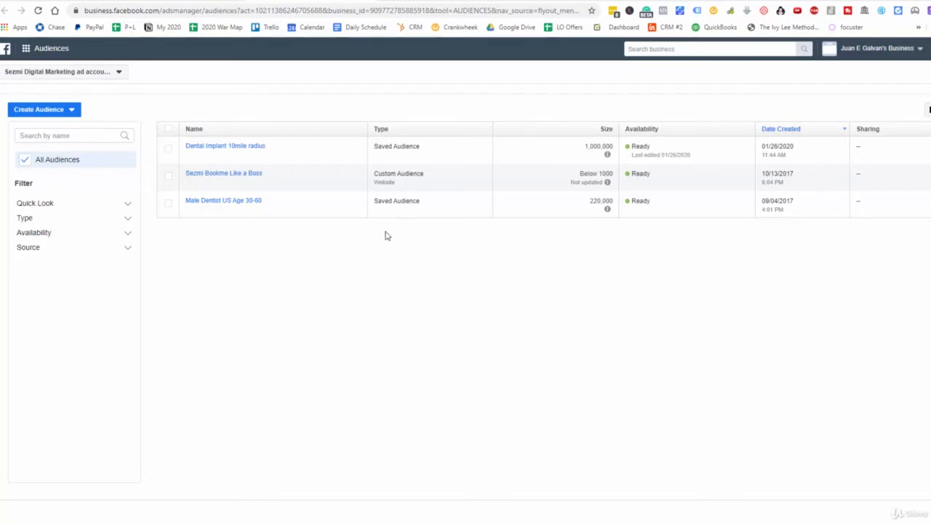
Start a custom audience from a customer list that does not include a customer value column.
left_click(62, 114)
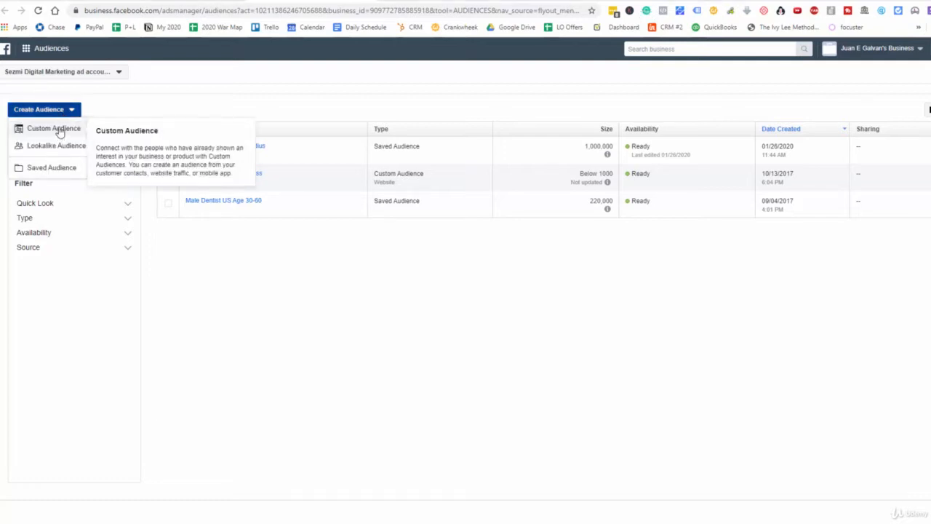
left_click(61, 130)
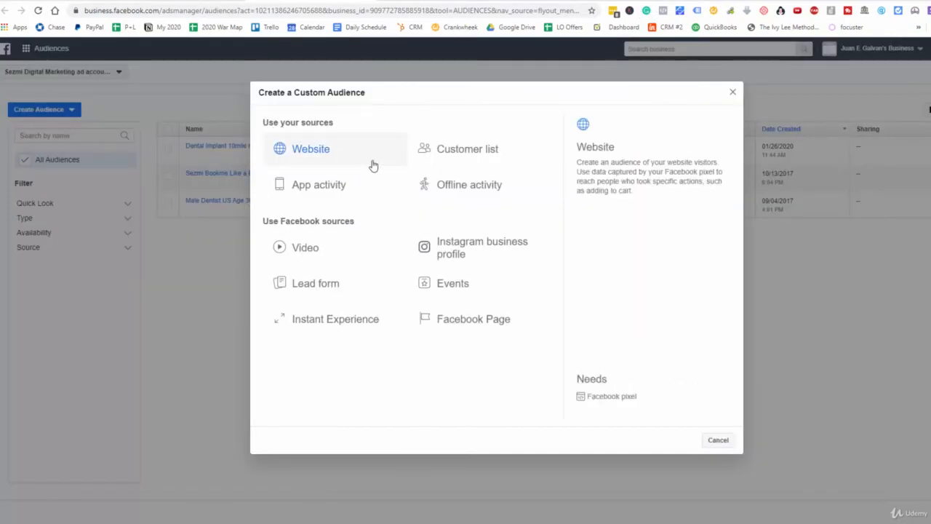
left_click(474, 148)
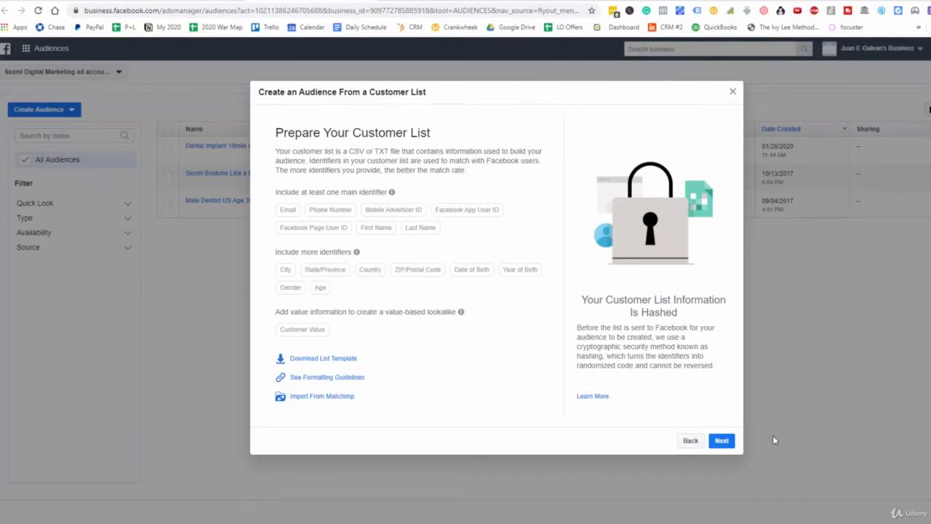
left_click(722, 440)
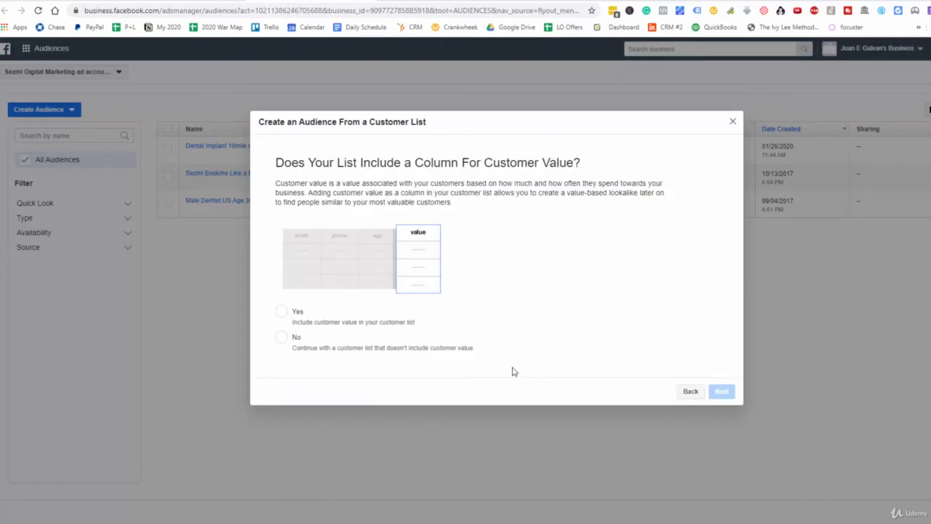
left_click(293, 339)
left_click(721, 392)
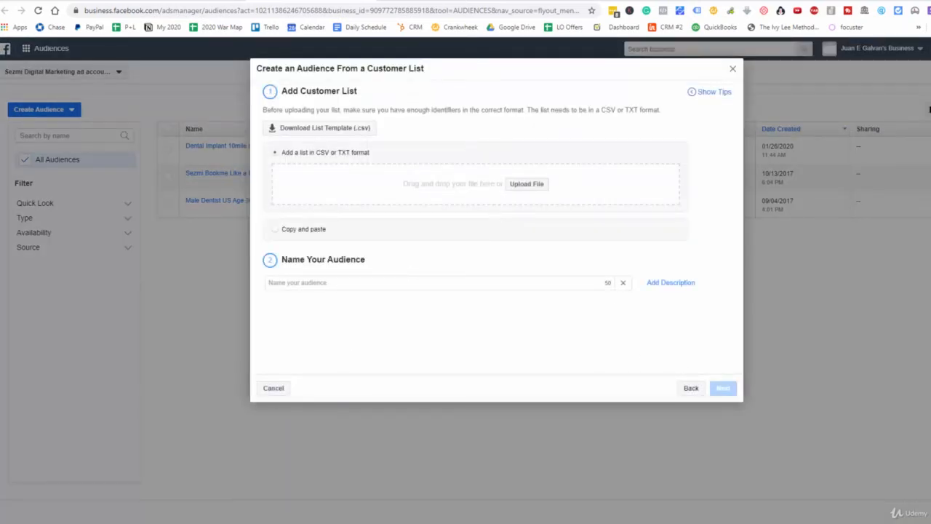
Add "_166 DENTAL LEADS - Sheet1 (1).csv" as the customer list and name the audience "Current XYZ Dental Client Patients".
left_click_drag(150, 364, 532, 204)
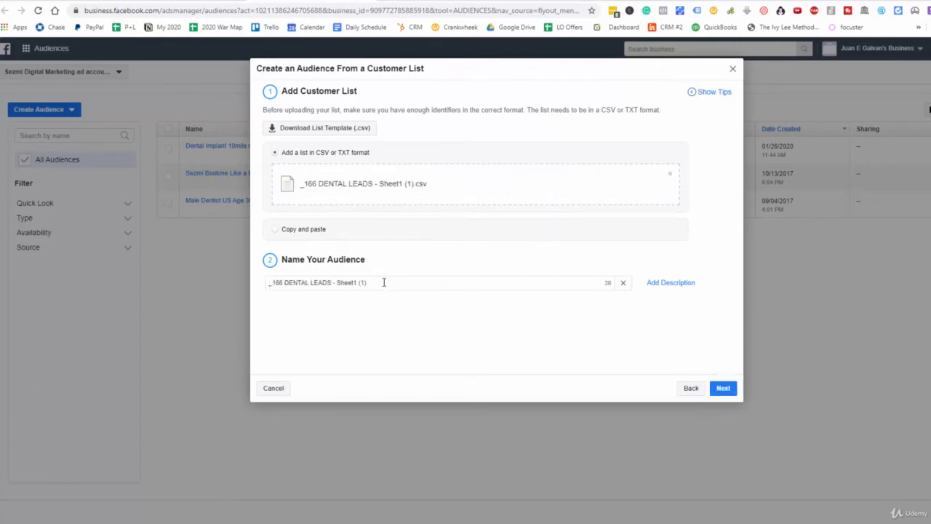
left_click_drag(382, 282, 177, 291)
type("Cyb")
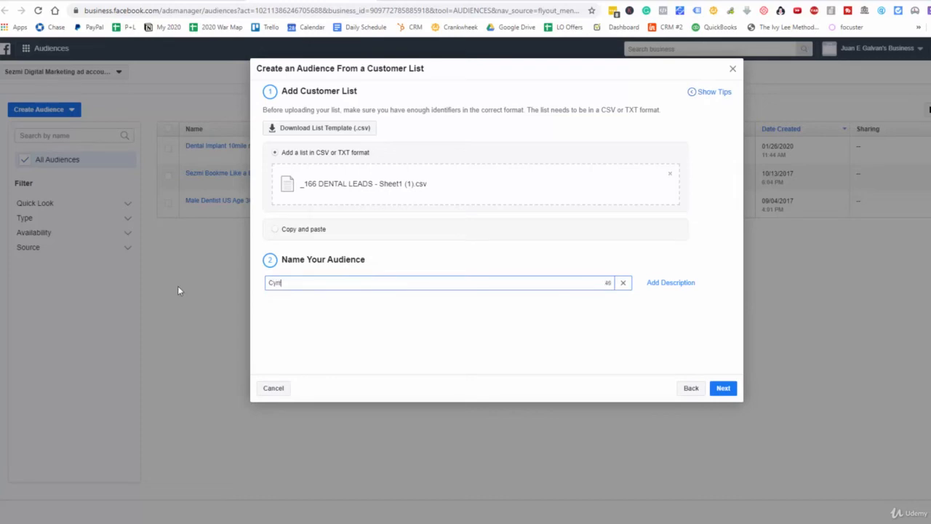
key("BackSpace")
key("BackSpace")
type("urrent XYZ Client Patients")
left_click(306, 284)
type("Dental")
left_click(719, 389)
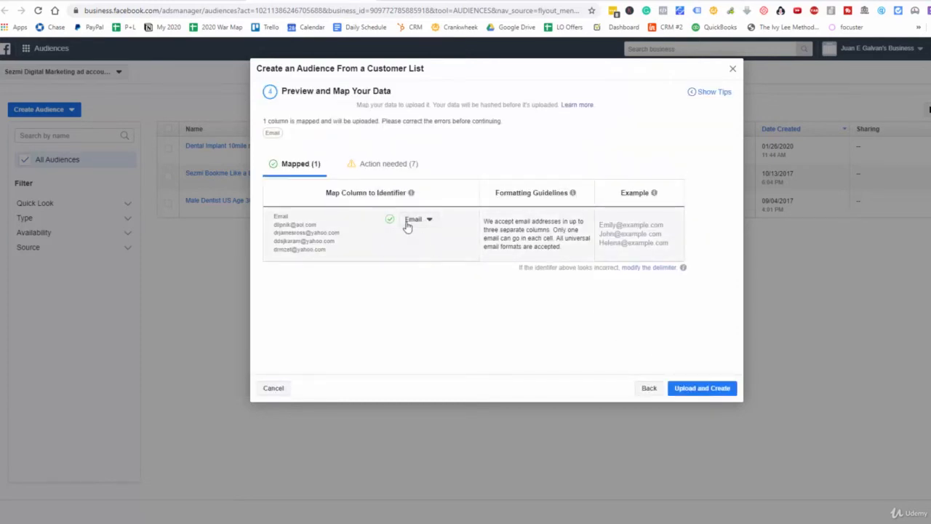
Map the first name, last name and city columns to First Name, Last Name and City, and upload the list to create the audience.
left_click(385, 165)
left_click(441, 222)
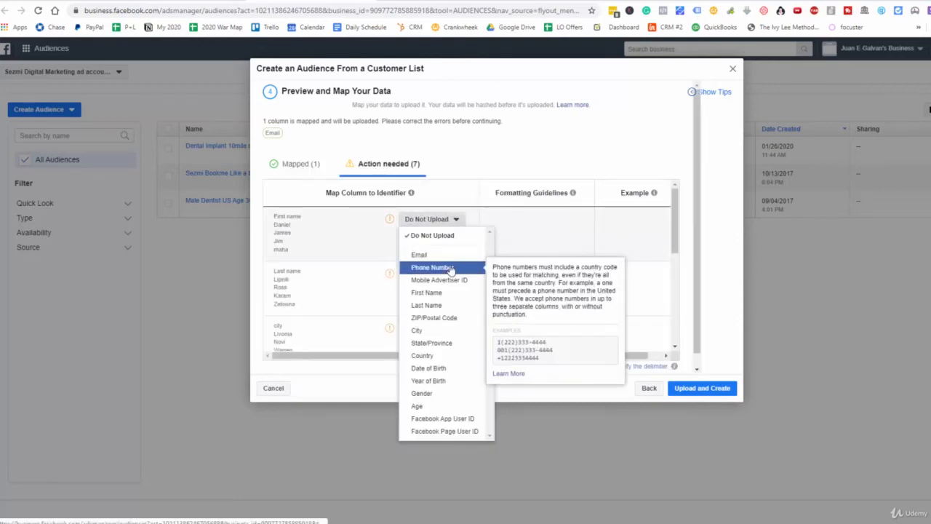
left_click(456, 294)
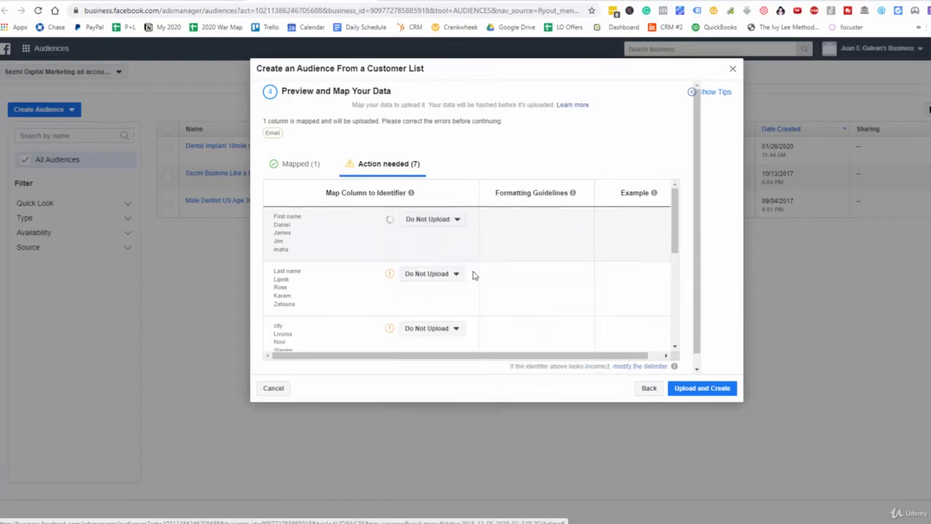
left_click(433, 219)
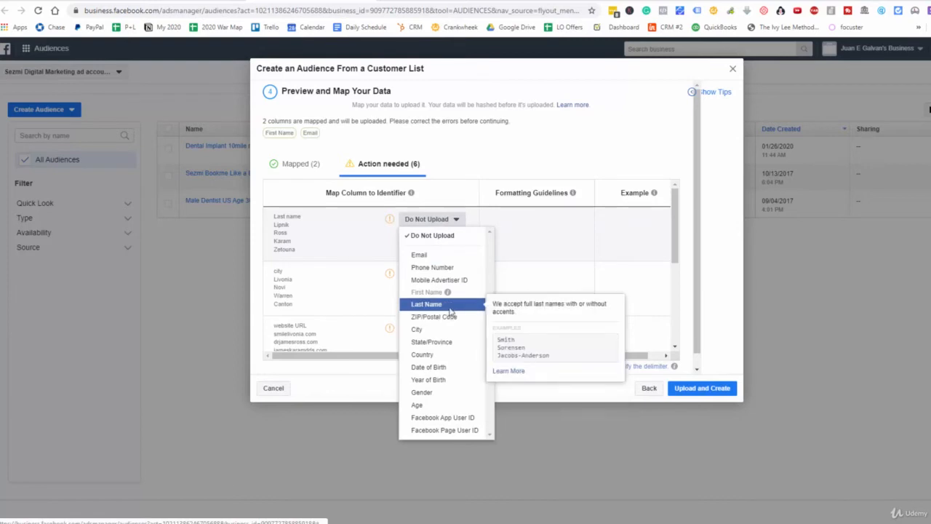
left_click(445, 305)
left_click(427, 221)
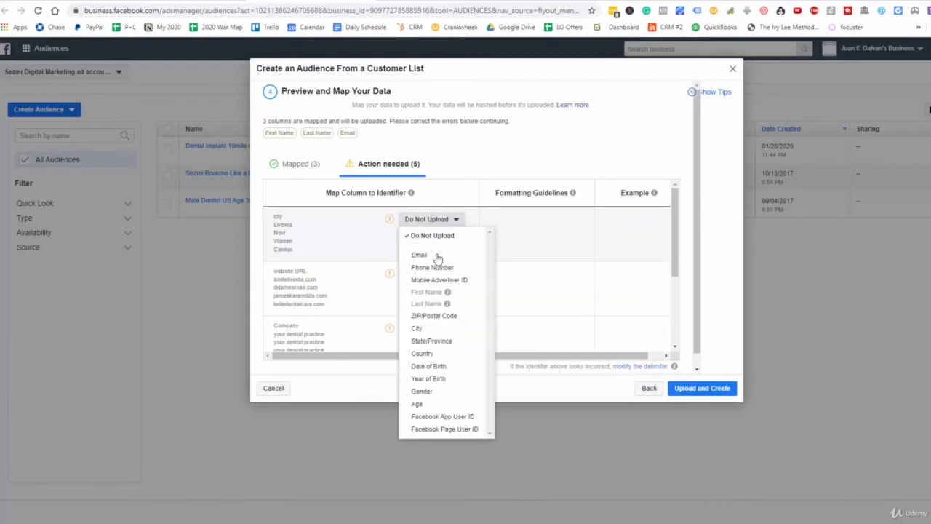
left_click(417, 328)
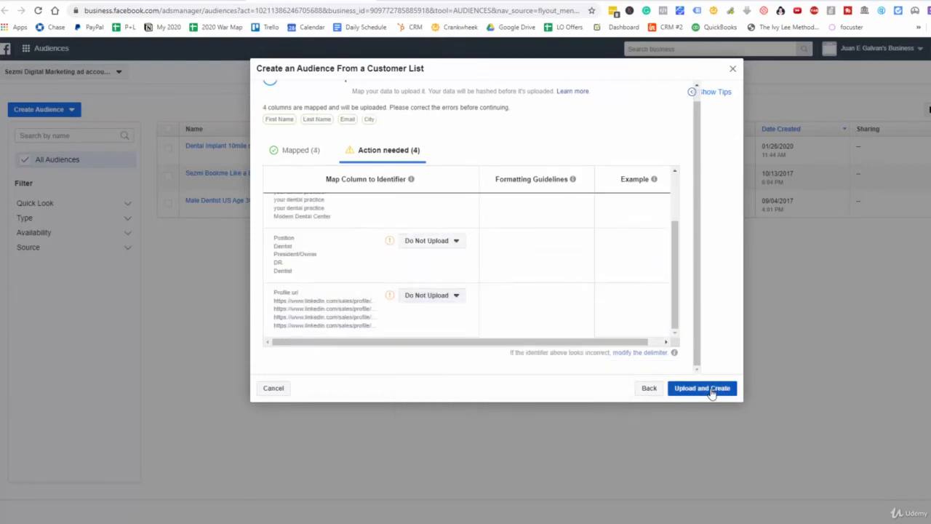
left_click(712, 391)
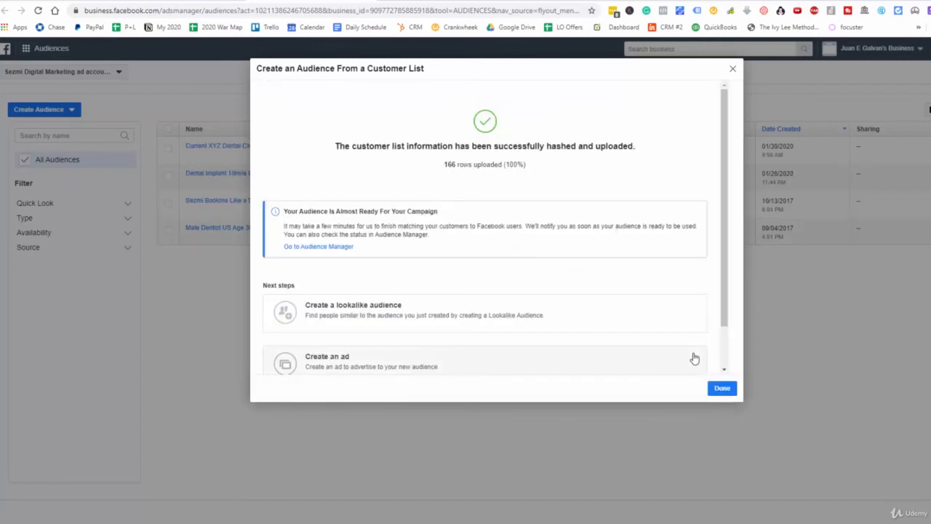
left_click(723, 391)
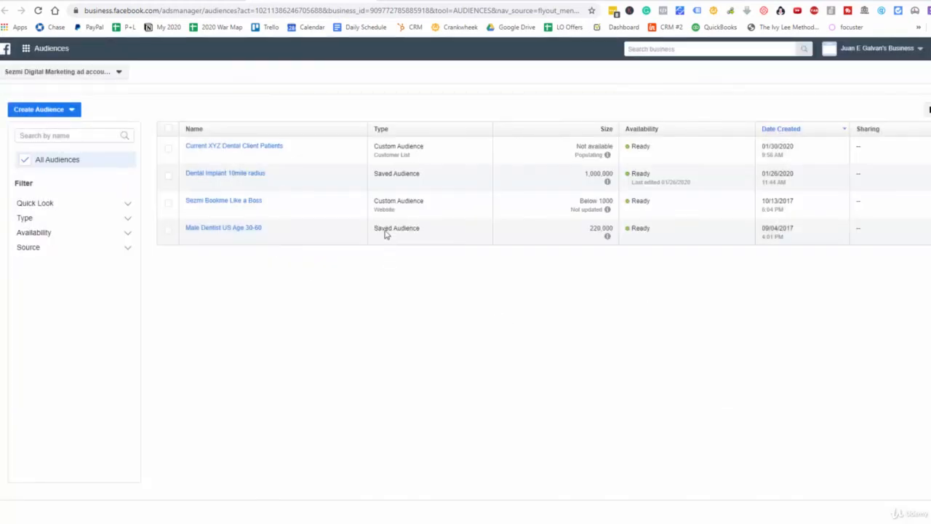
Create one 1% lookalike audience for the United States based on the "Current XYZ Dental Client Patients" audience.
mouse_move(249, 148)
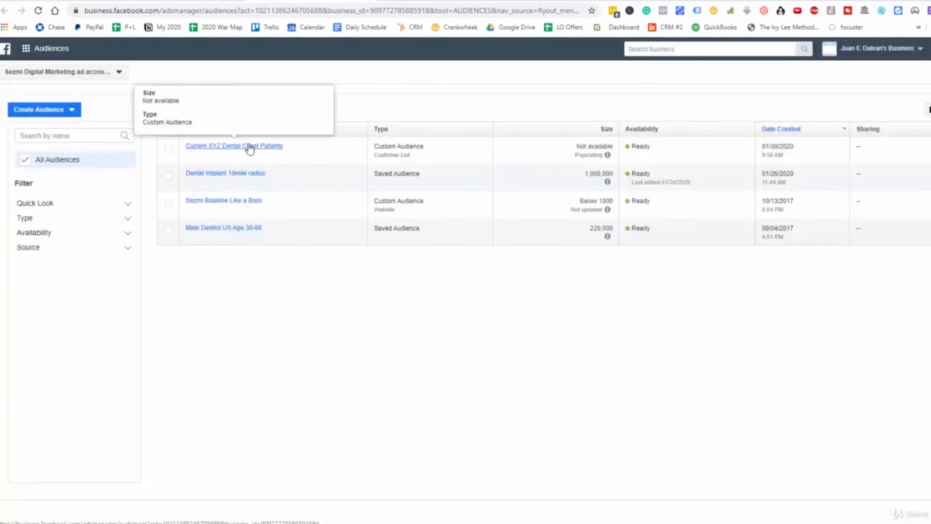
left_click(251, 148)
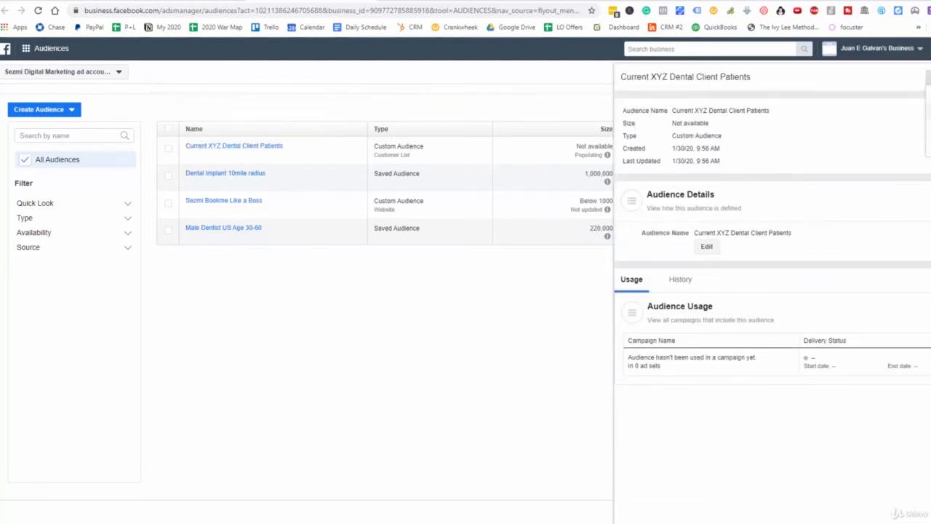
left_click(929, 111)
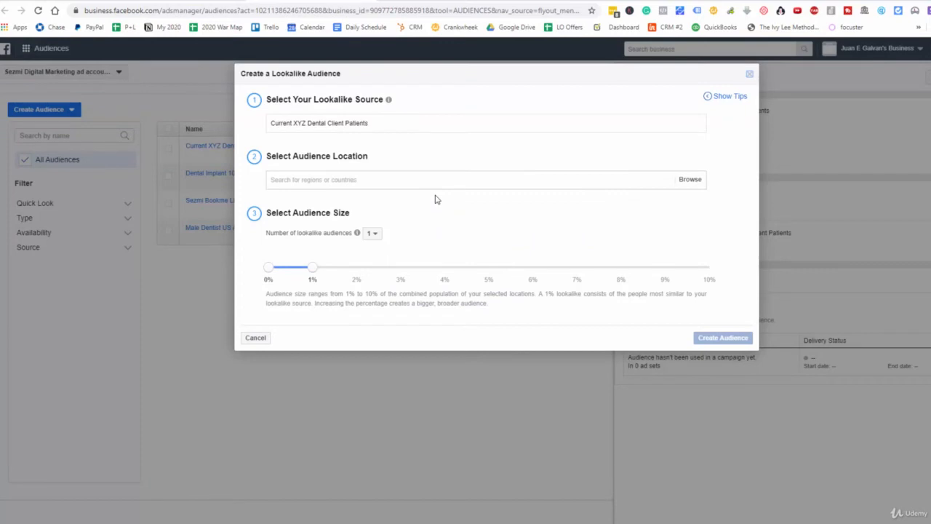
left_click(326, 180)
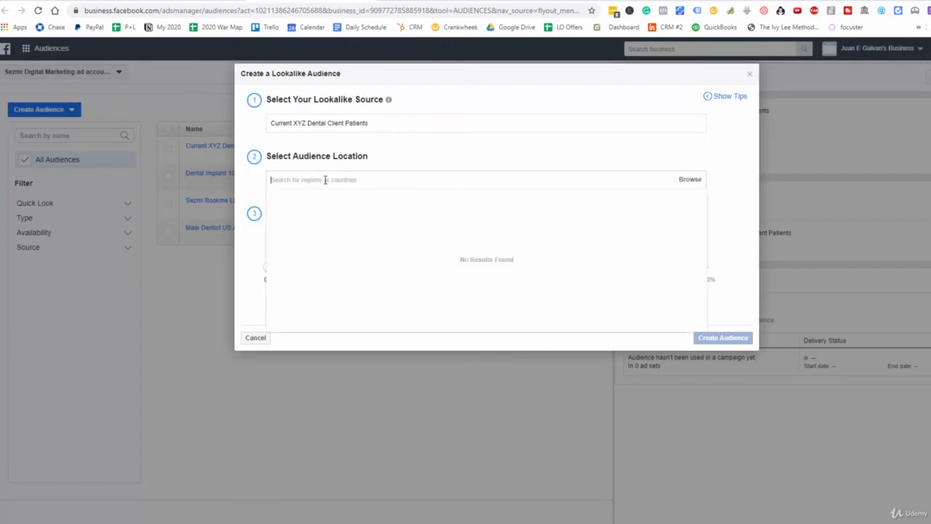
type("united")
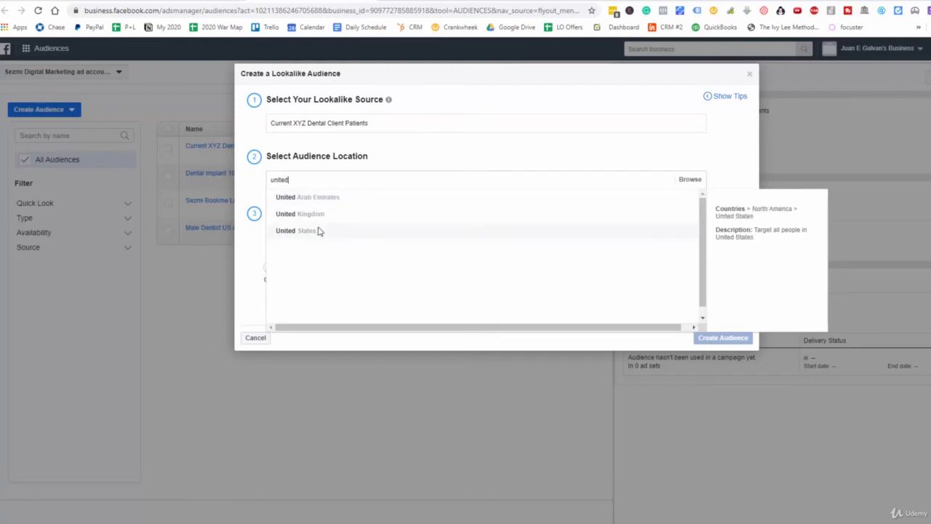
left_click(318, 231)
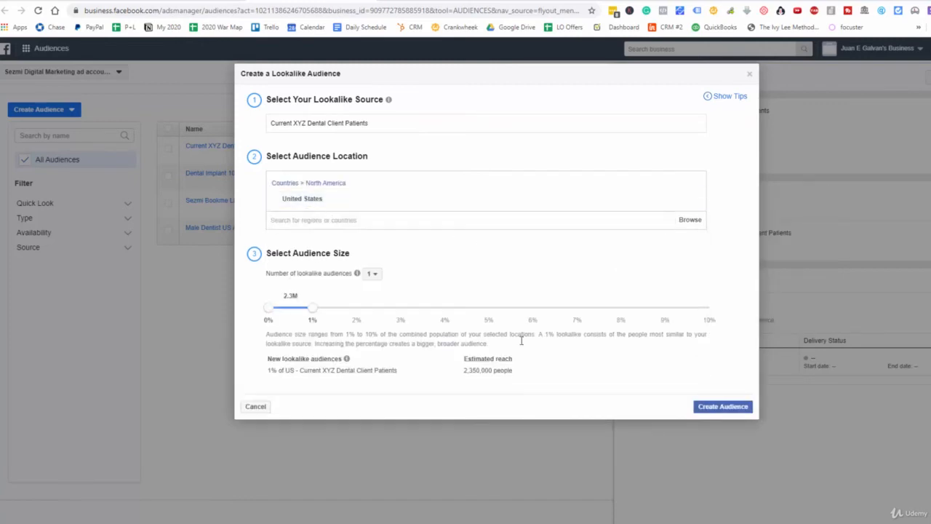
left_click(739, 406)
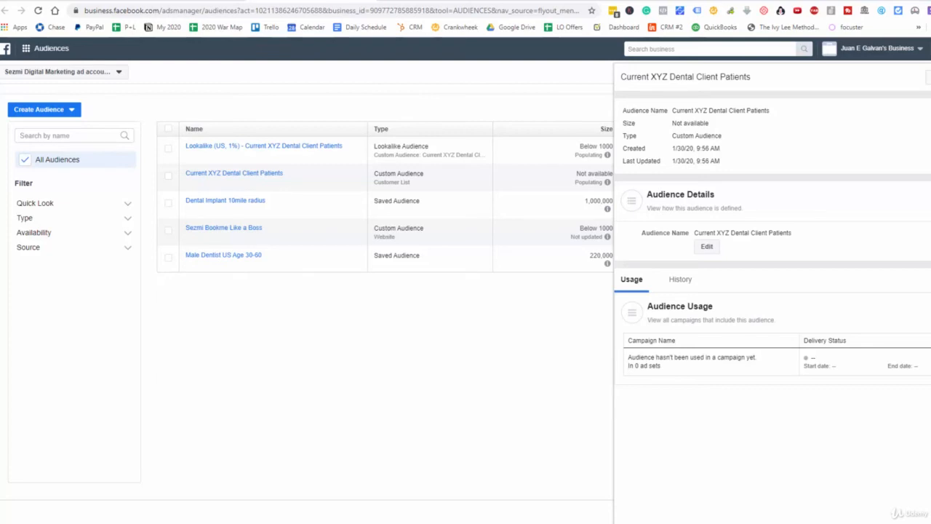
left_click(930, 77)
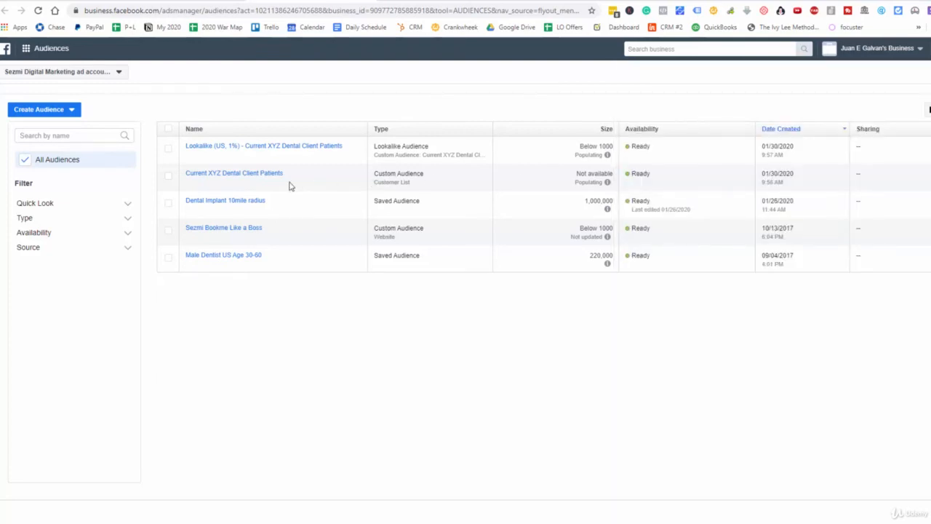
mouse_move(286, 182)
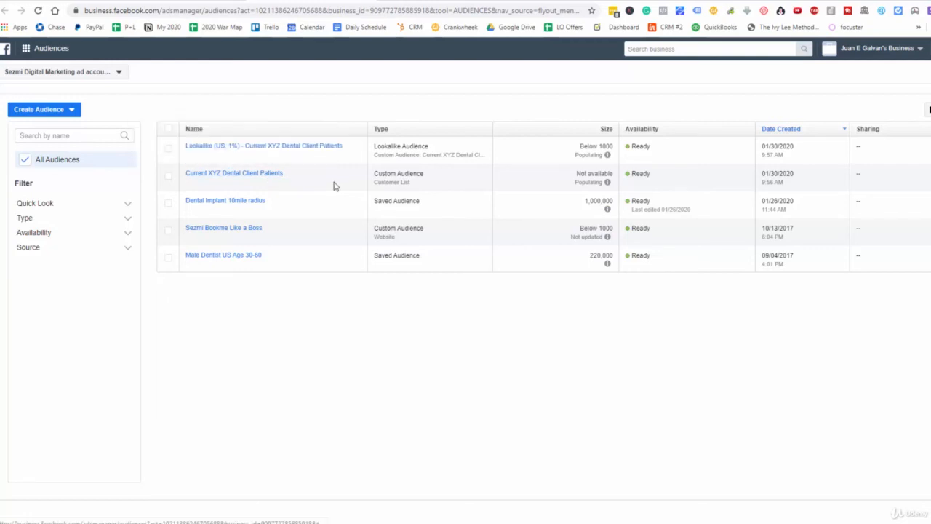
mouse_move(337, 150)
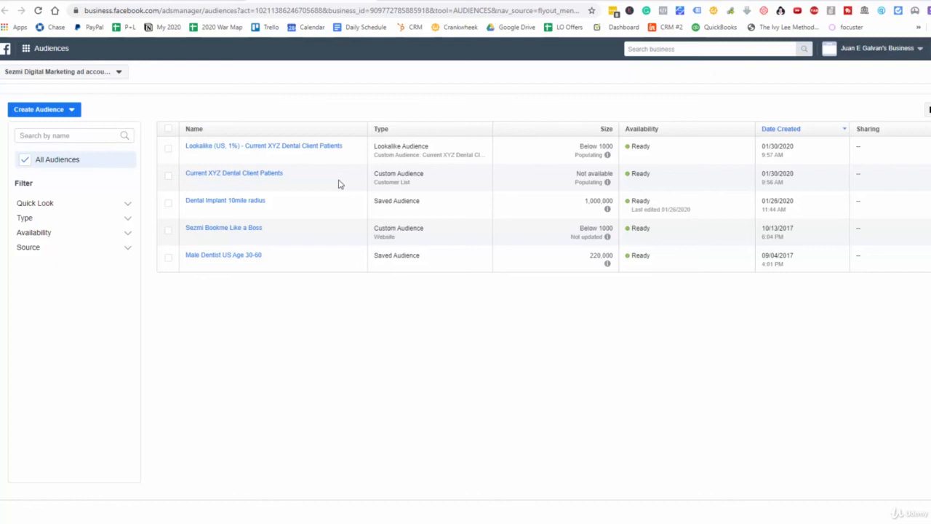
mouse_move(268, 181)
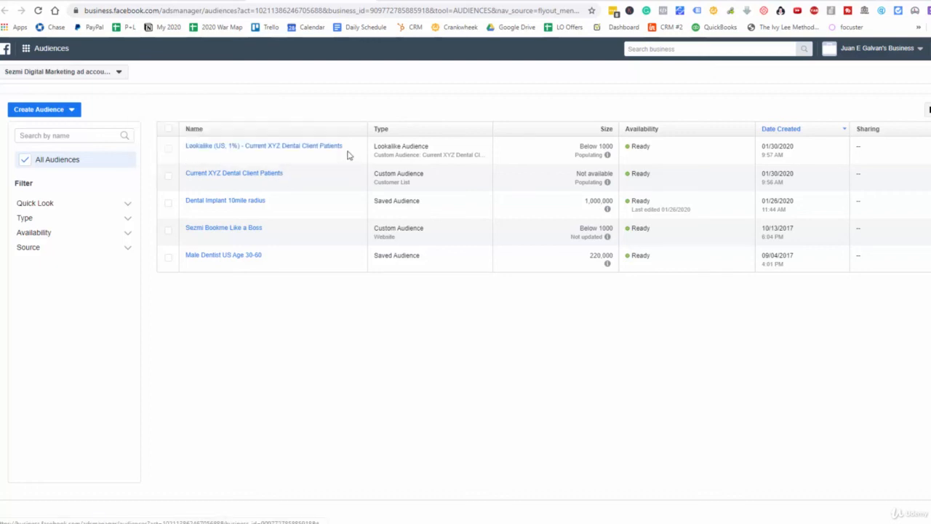
mouse_move(327, 151)
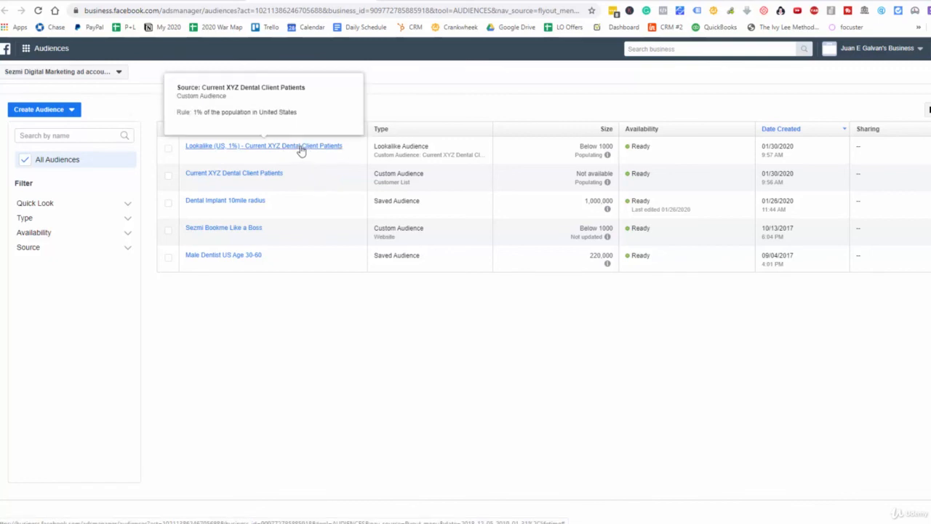
mouse_move(236, 178)
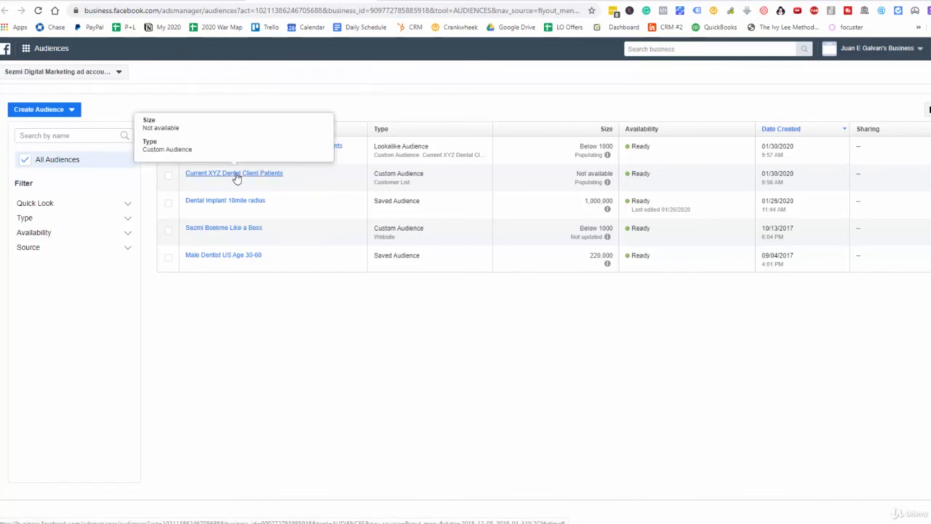